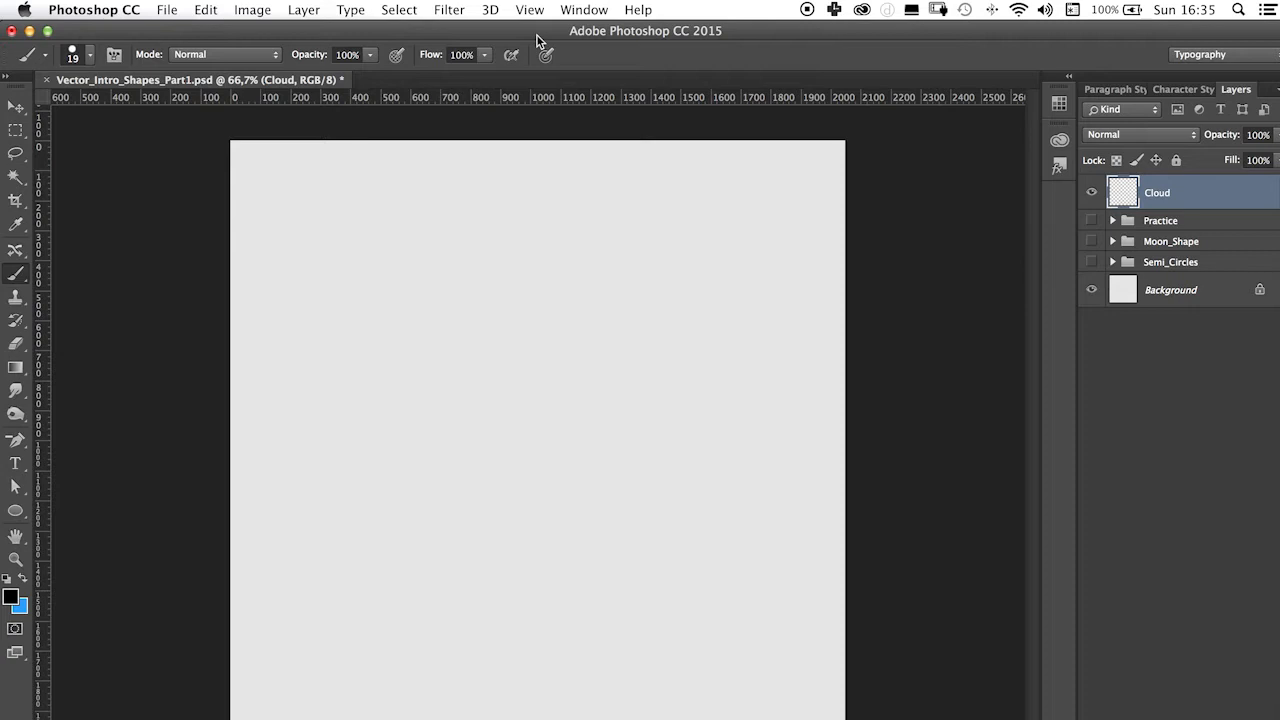
- Review the brush settings for shape dynamics, smoothing and tip shape
left_click(584, 9)
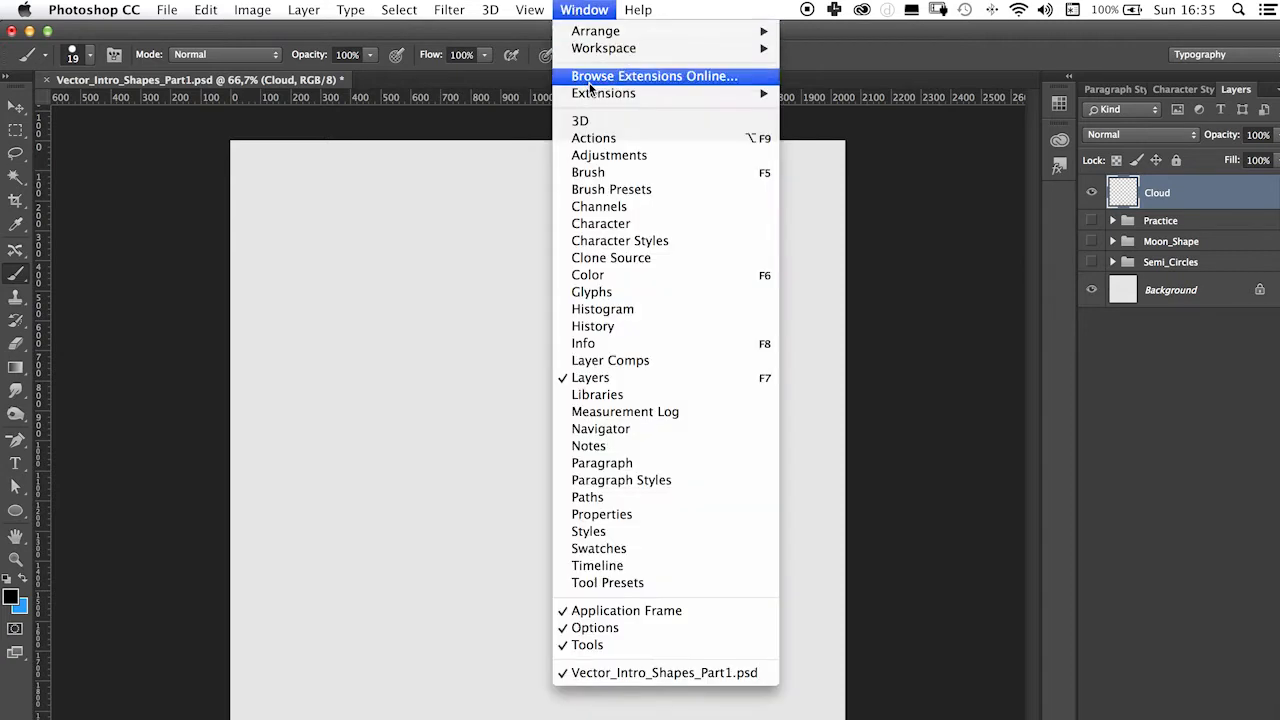
left_click(600, 176)
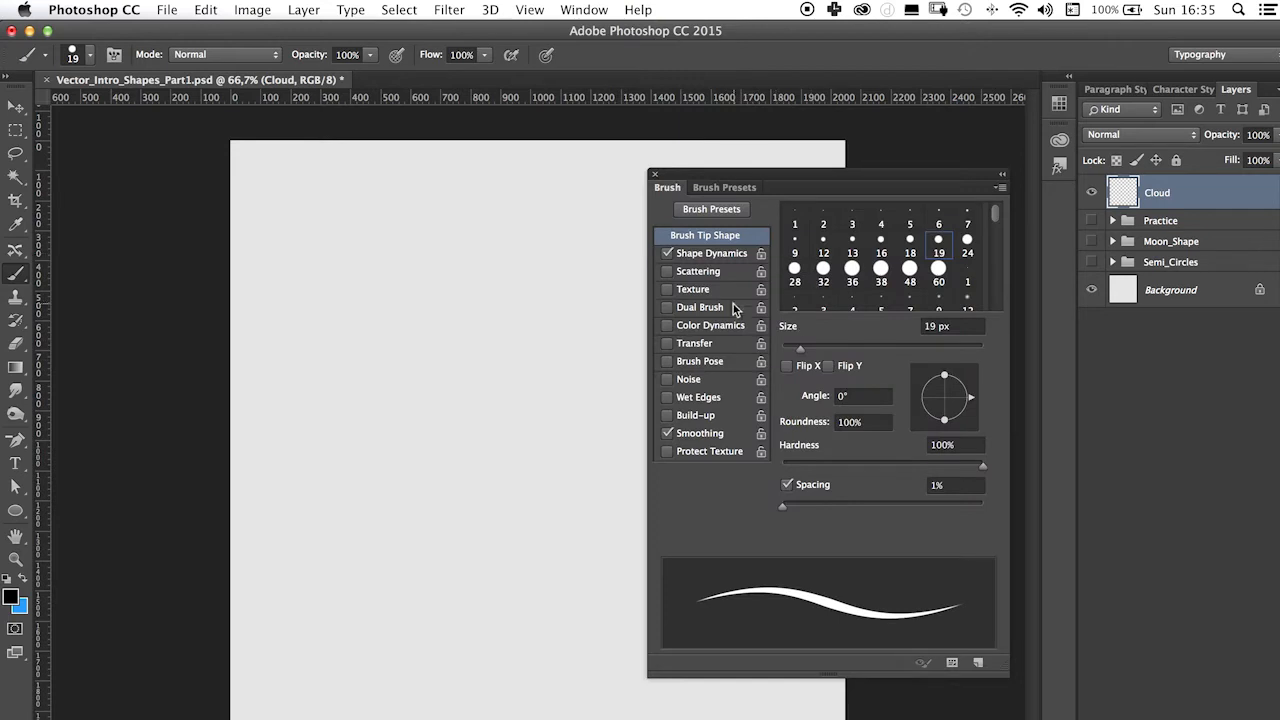
left_click(712, 255)
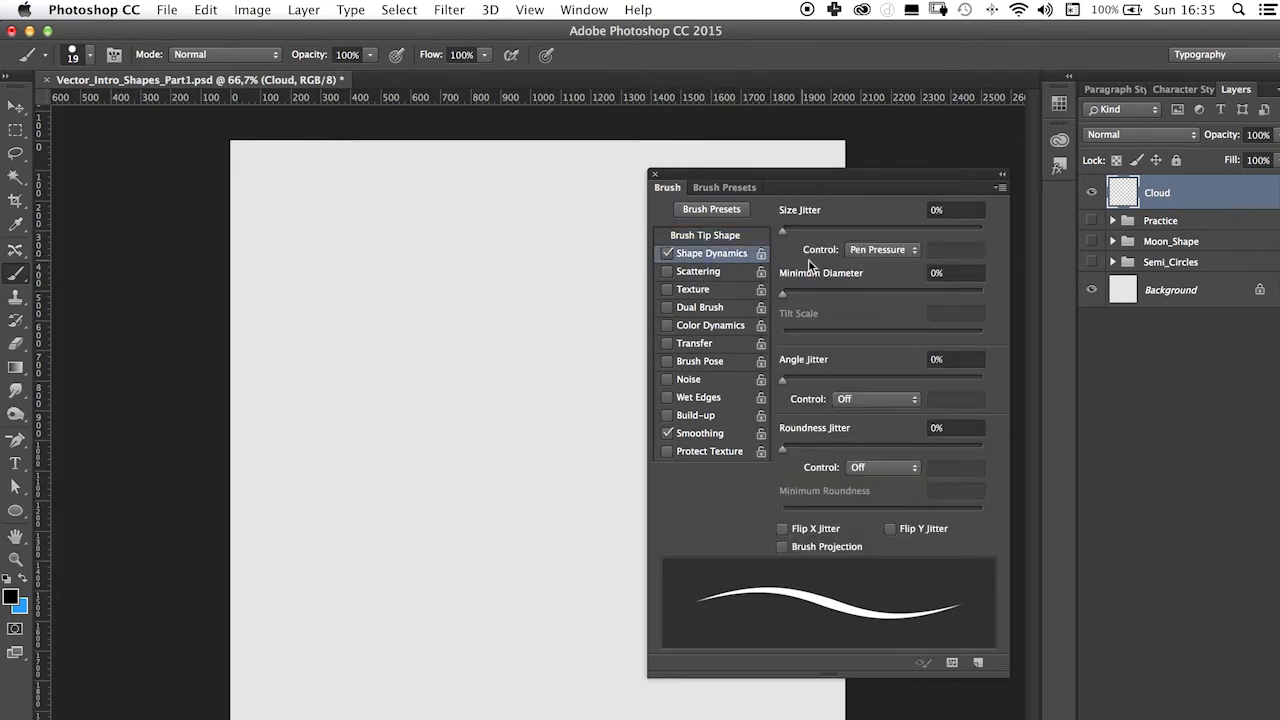
left_click(712, 437)
left_click(706, 438)
left_click(704, 237)
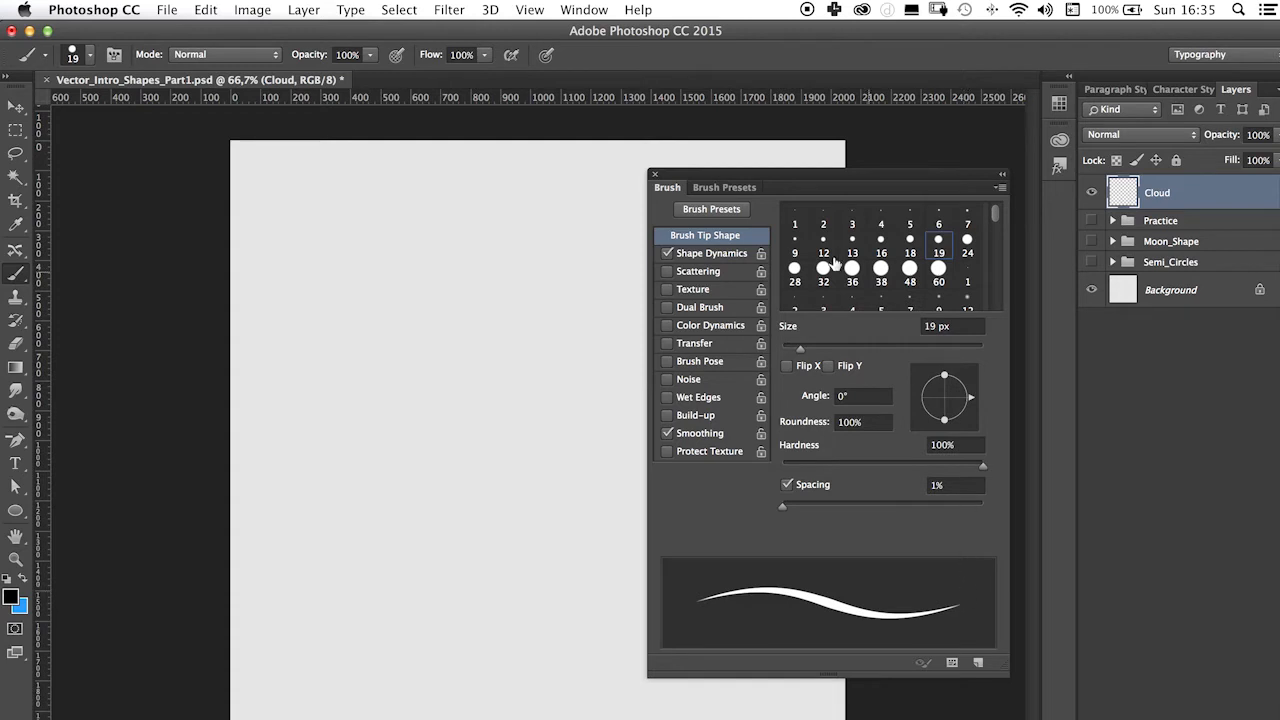
left_click(655, 175)
- Sketch a cloud outline with rounded puffs, a tapered tail and a wavy base on a new layer, using the Brush tool
key("super+shift+alt+n")
mouse_move(340, 446)
left_mouse_down()
mouse_move(455, 439)
mouse_move(494, 388)
mouse_move(558, 413)
mouse_move(593, 403)
mouse_move(574, 397)
mouse_move(663, 390)
mouse_move(671, 421)
mouse_move(748, 459)
left_mouse_up()
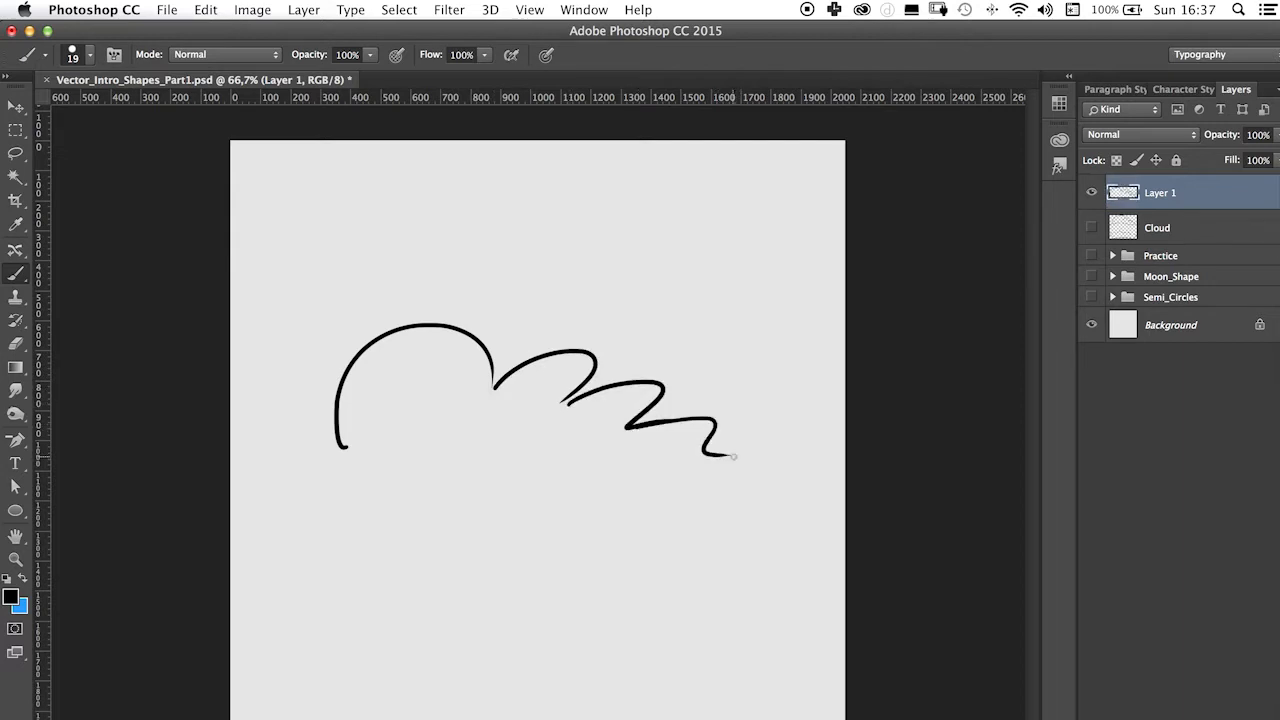
left_click_drag(730, 455, 786, 461)
mouse_move(342, 446)
left_mouse_down()
mouse_move(266, 457)
mouse_move(232, 493)
left_mouse_up()
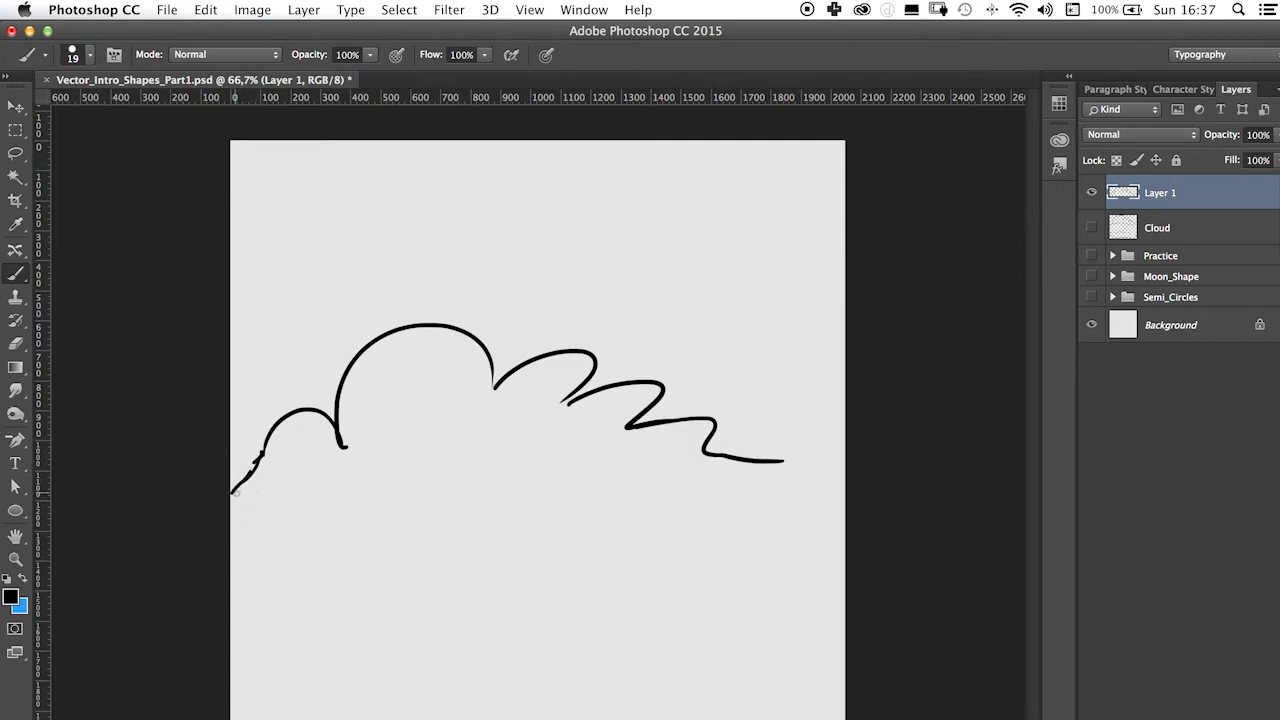
mouse_move(235, 494)
left_mouse_down()
mouse_move(542, 502)
mouse_move(863, 464)
left_mouse_up()
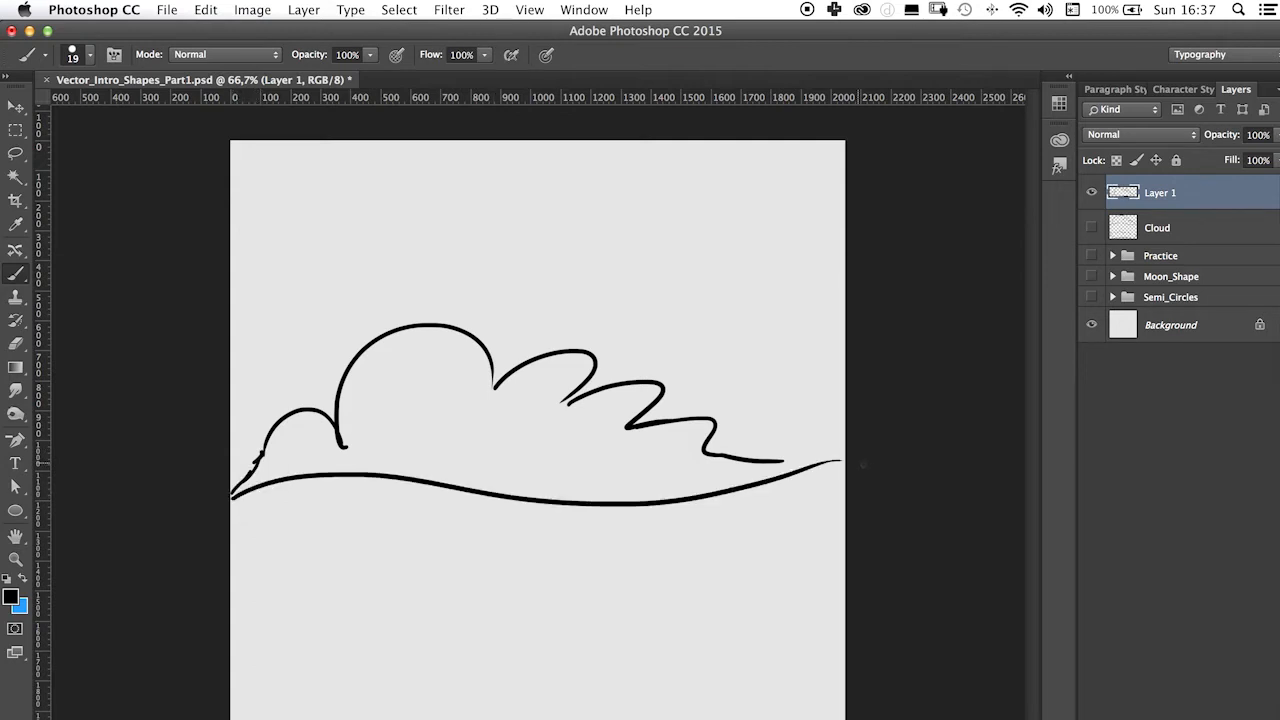
left_click_drag(708, 448, 795, 487)
- Scale the cloud sketch to about 88%, move it higher on the canvas and apply the transformation
key("ctrl+t")
left_click_drag(232, 324, 318, 362)
mouse_move(523, 428)
left_mouse_down()
mouse_move(482, 367)
mouse_move(504, 369)
left_mouse_up()
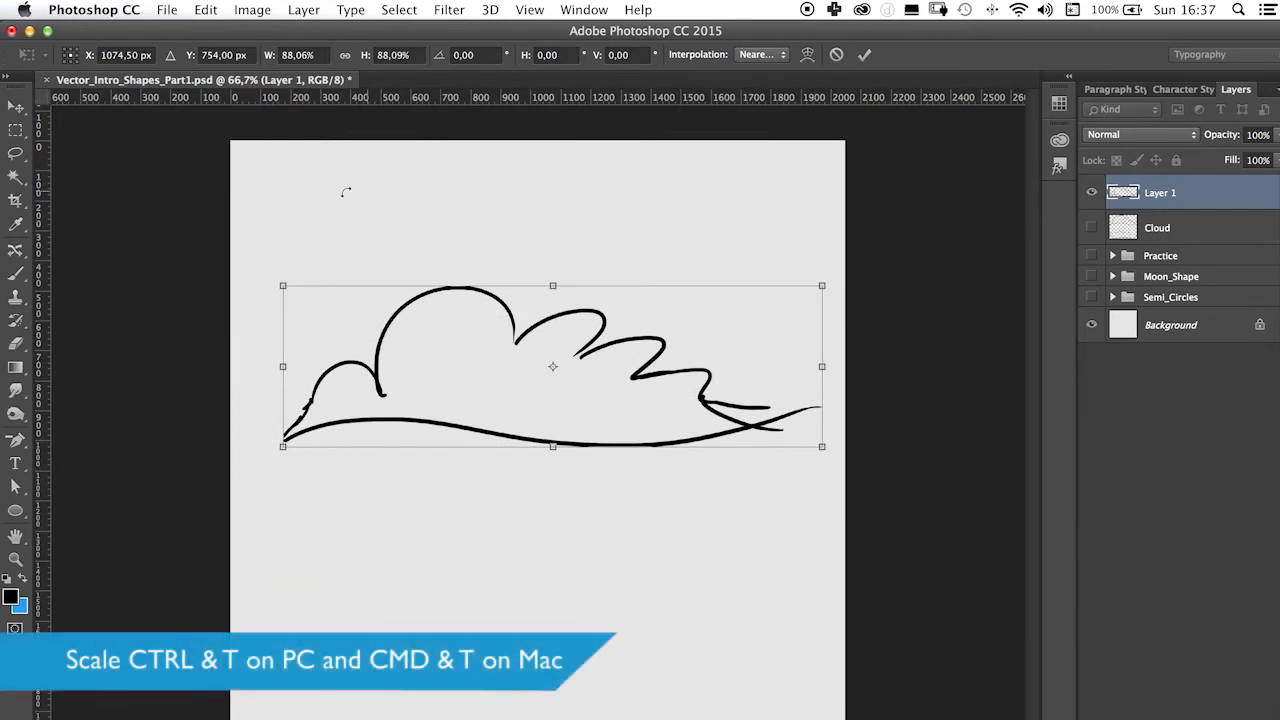
left_click(15, 152)
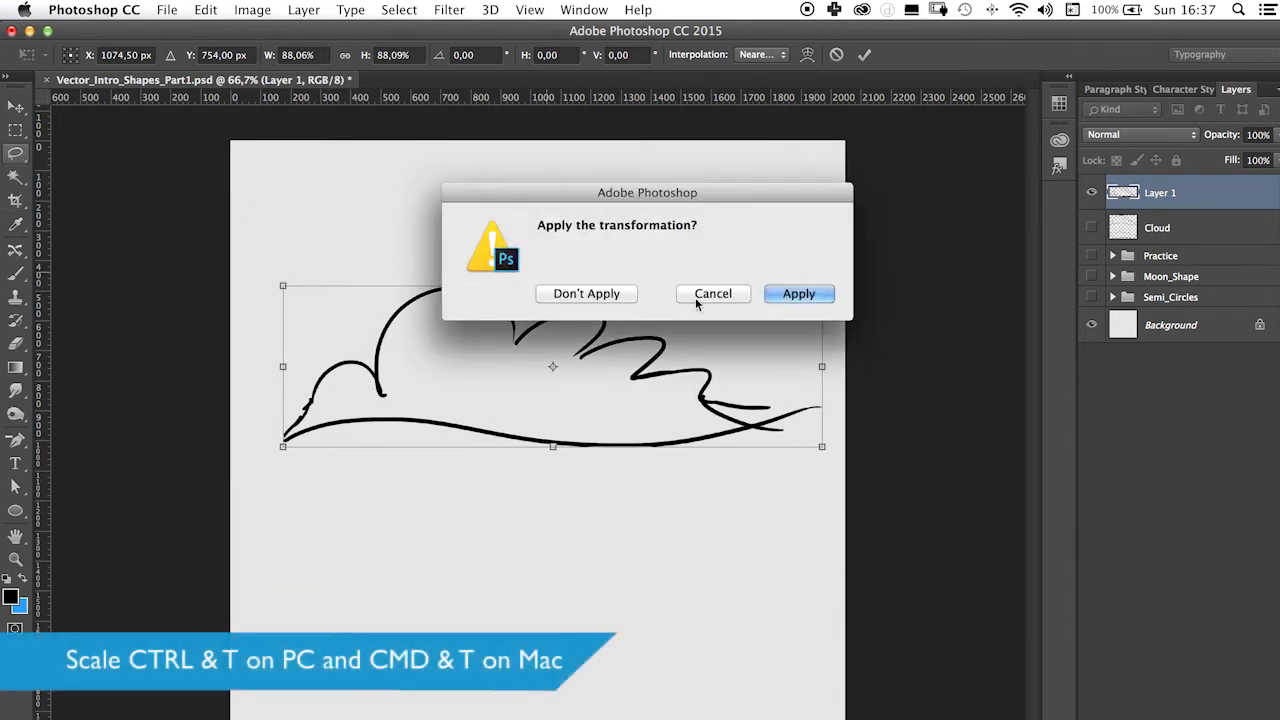
left_click(795, 294)
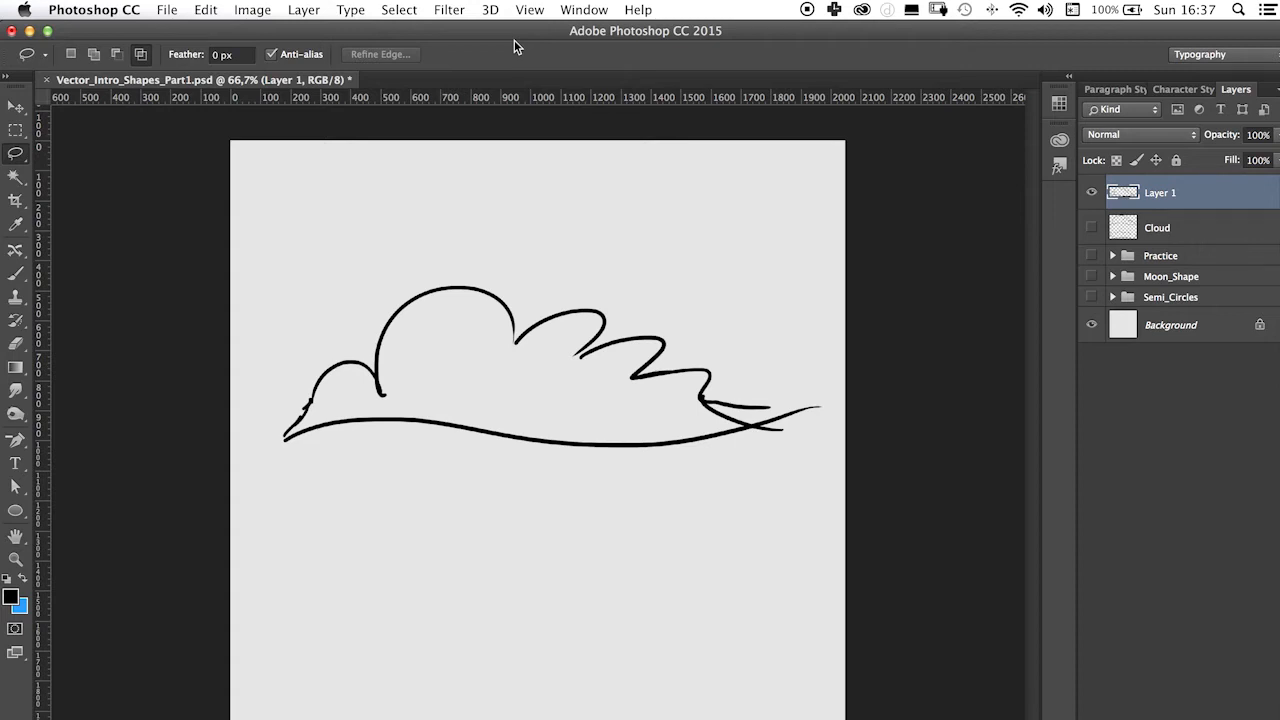
- Warp the cloud's puffs, base and right tail into rounder shapes with the Liquify filter and apply it
left_click(449, 10)
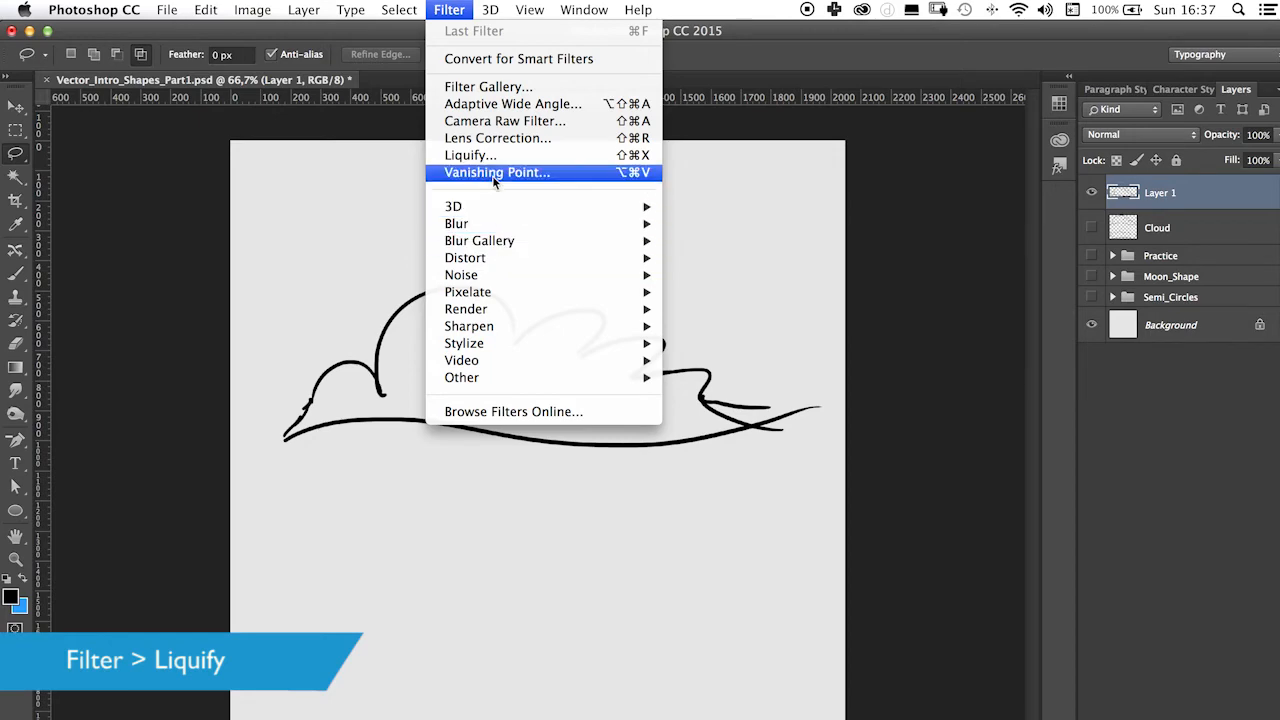
left_click(495, 155)
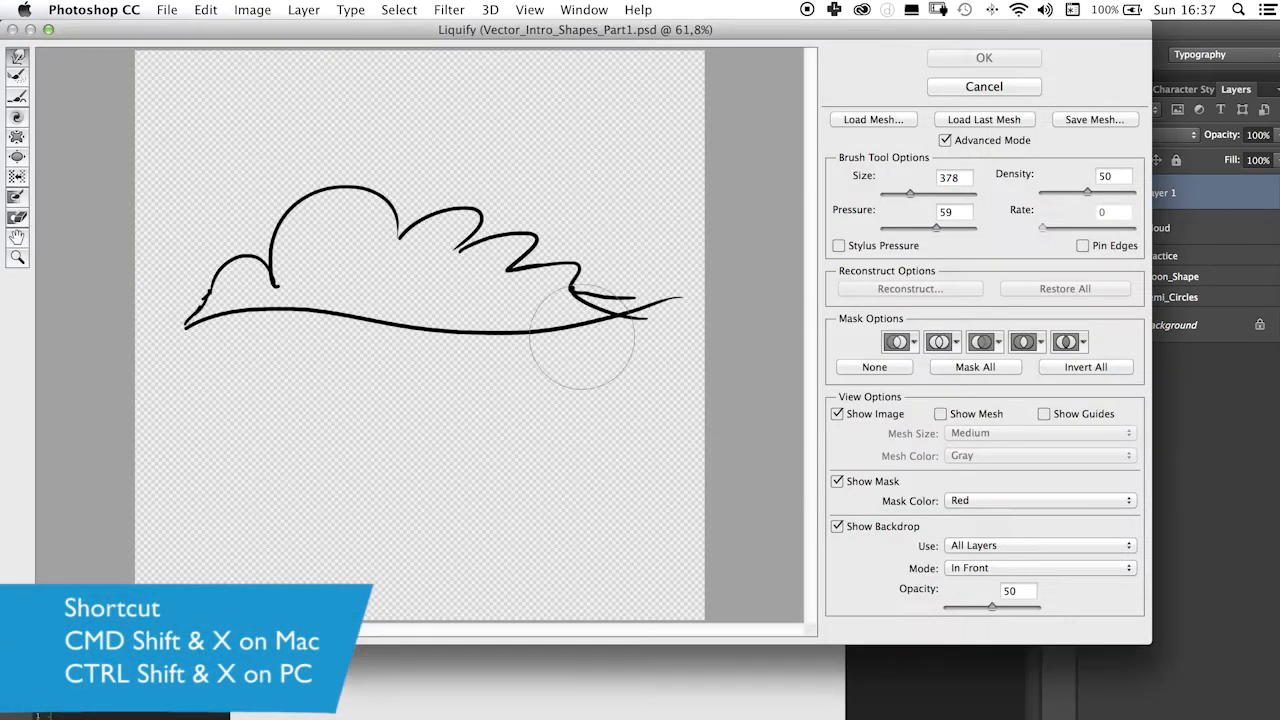
mouse_move(430, 222)
left_mouse_down()
mouse_move(476, 246)
mouse_move(474, 217)
mouse_move(454, 196)
mouse_move(428, 220)
left_mouse_up()
mouse_move(284, 232)
left_mouse_down()
mouse_move(277, 280)
mouse_move(302, 262)
mouse_move(304, 288)
mouse_move(329, 268)
mouse_move(313, 286)
mouse_move(331, 283)
mouse_move(388, 334)
mouse_move(413, 321)
mouse_move(393, 334)
mouse_move(301, 323)
mouse_move(364, 334)
left_mouse_up()
mouse_move(510, 265)
left_mouse_down()
mouse_move(534, 251)
mouse_move(551, 271)
mouse_move(540, 290)
left_mouse_up()
left_click_drag(634, 328, 656, 326)
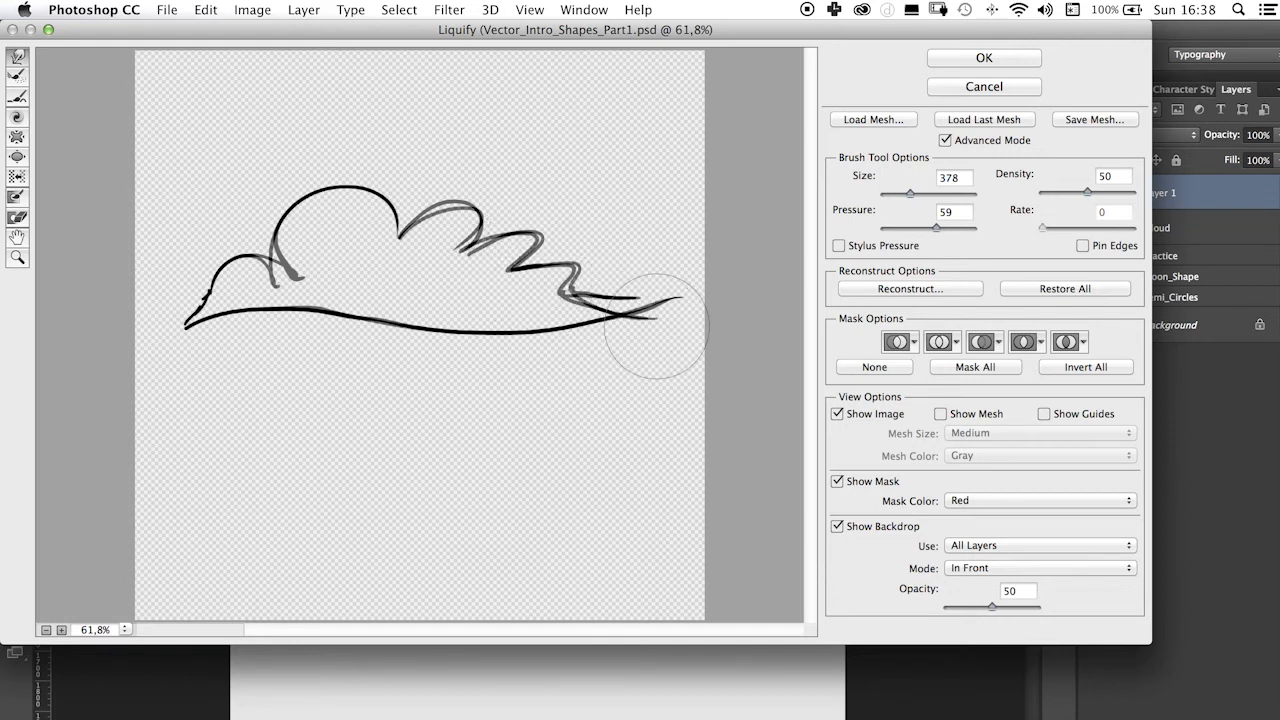
left_click(1008, 62)
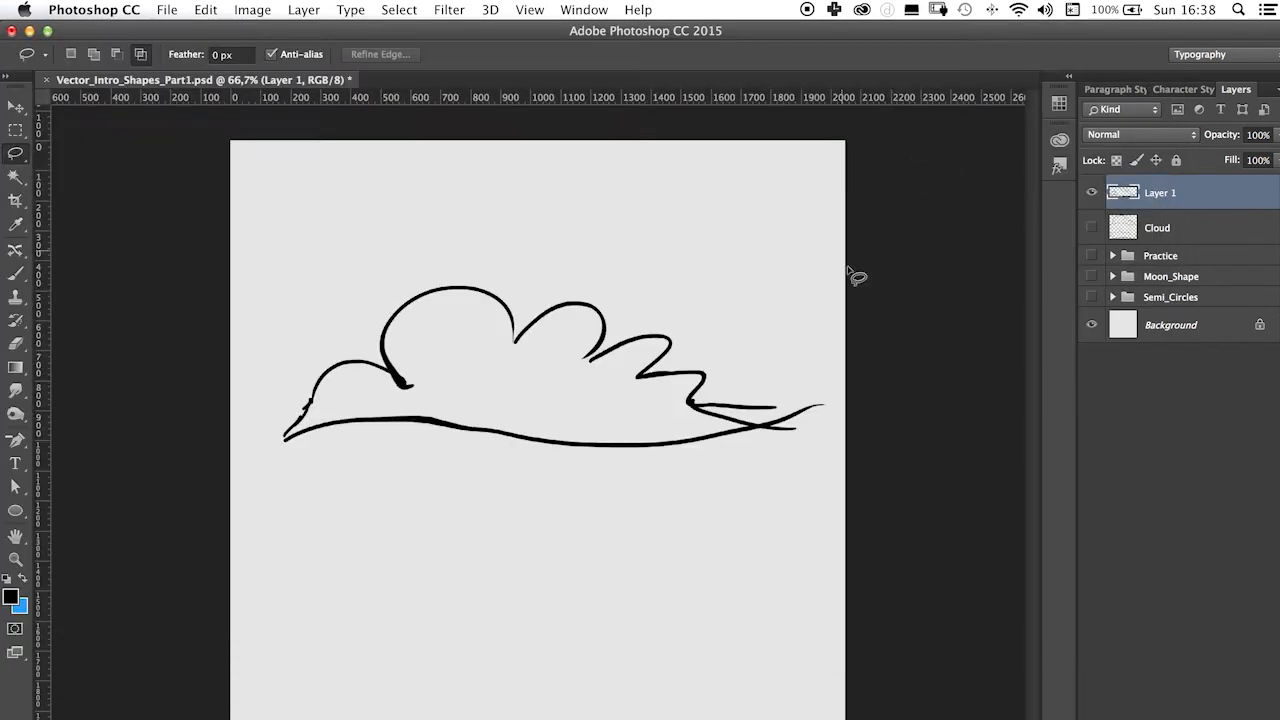
- Lasso and delete the stray stroke ends inside the large puff's base and at the cloud's right tip
mouse_move(388, 399)
left_mouse_down()
mouse_move(394, 380)
mouse_move(436, 400)
left_mouse_up()
key("Delete")
key("super+d")
mouse_move(814, 437)
left_mouse_down()
mouse_move(751, 337)
mouse_move(791, 423)
left_mouse_up()
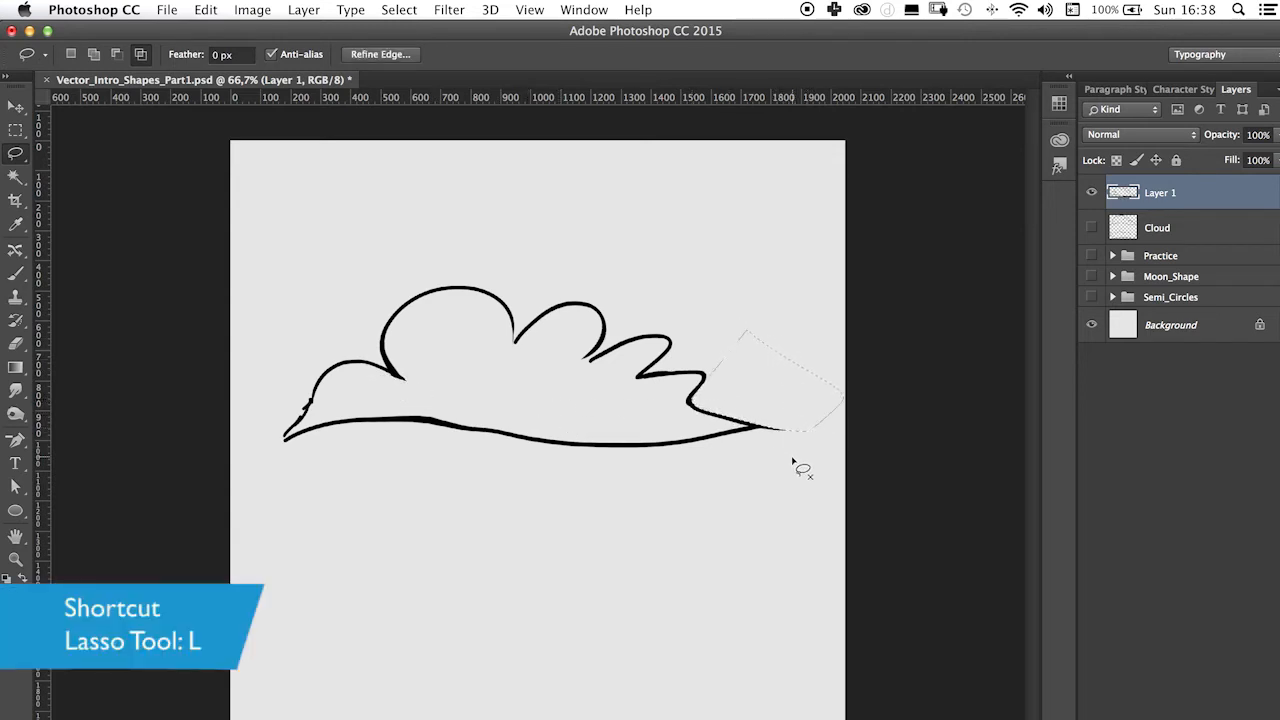
key("super+d")
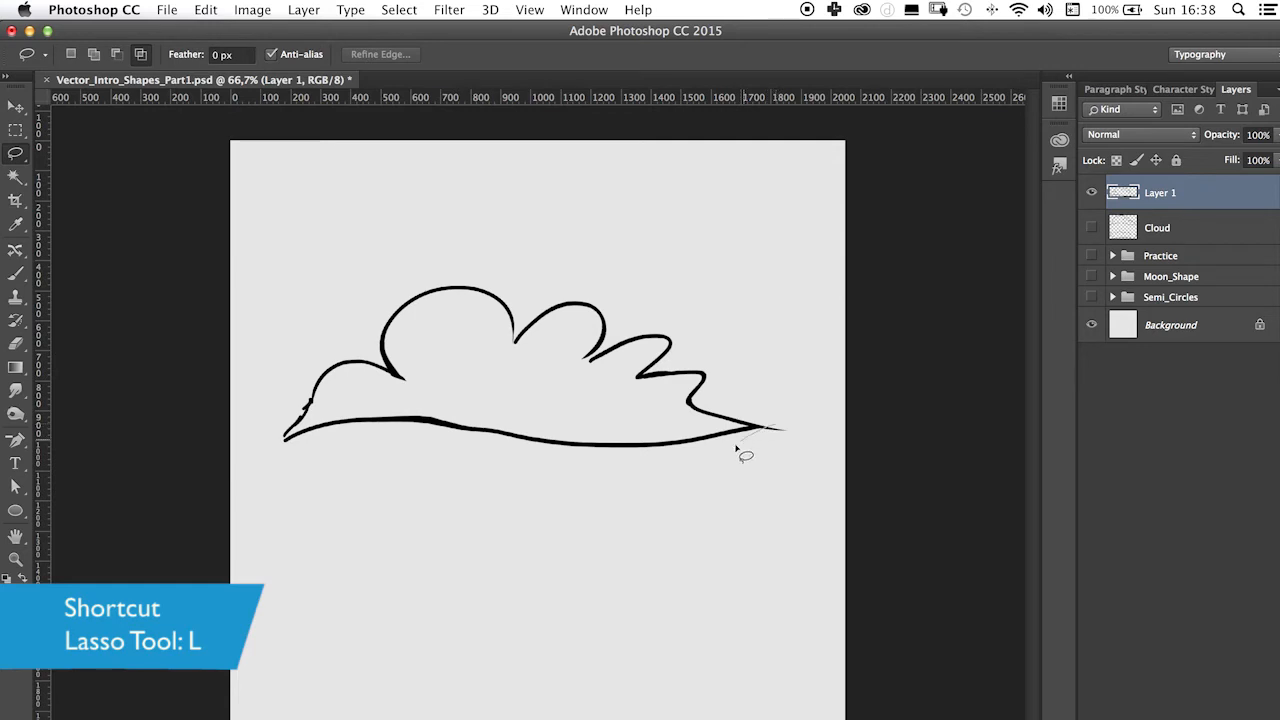
left_click_drag(740, 445, 789, 419)
key("Delete")
key("super+d")
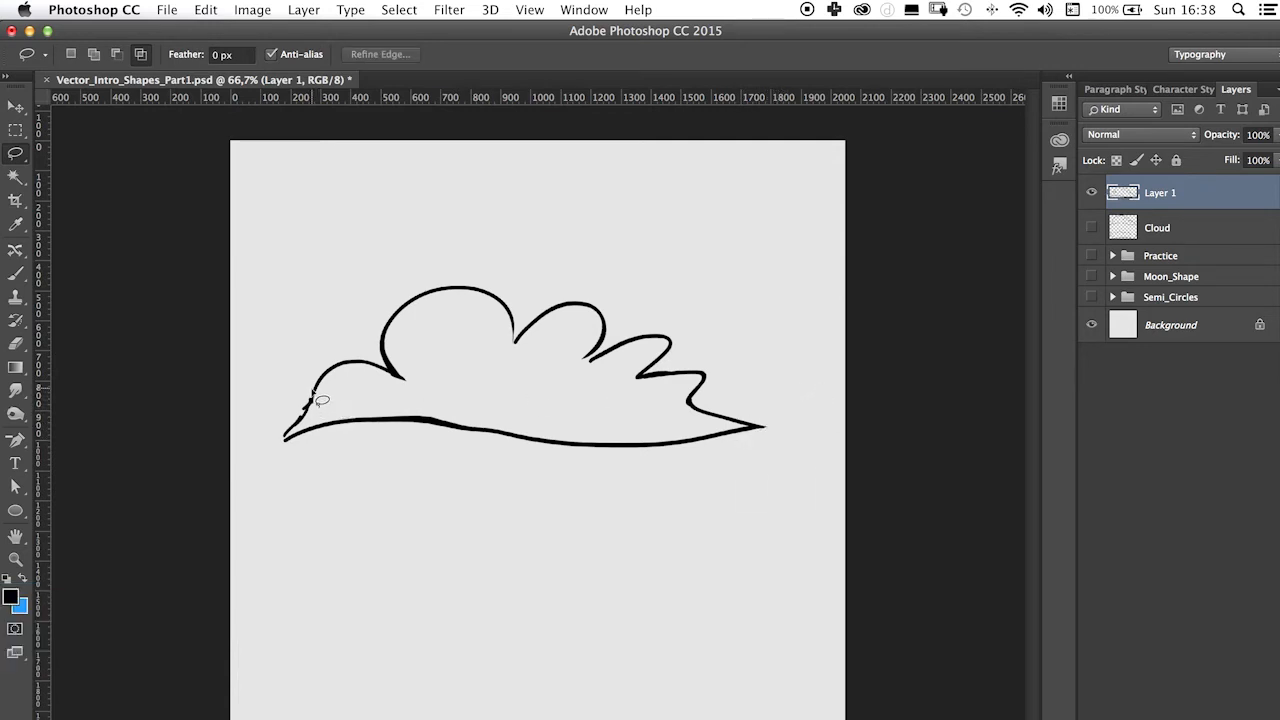
- Lasso and delete the rough stroke overlaps along the cloud's left slope
mouse_move(320, 400)
left_mouse_down()
mouse_move(272, 448)
mouse_move(333, 307)
left_mouse_up()
key("Delete")
key("super+d")
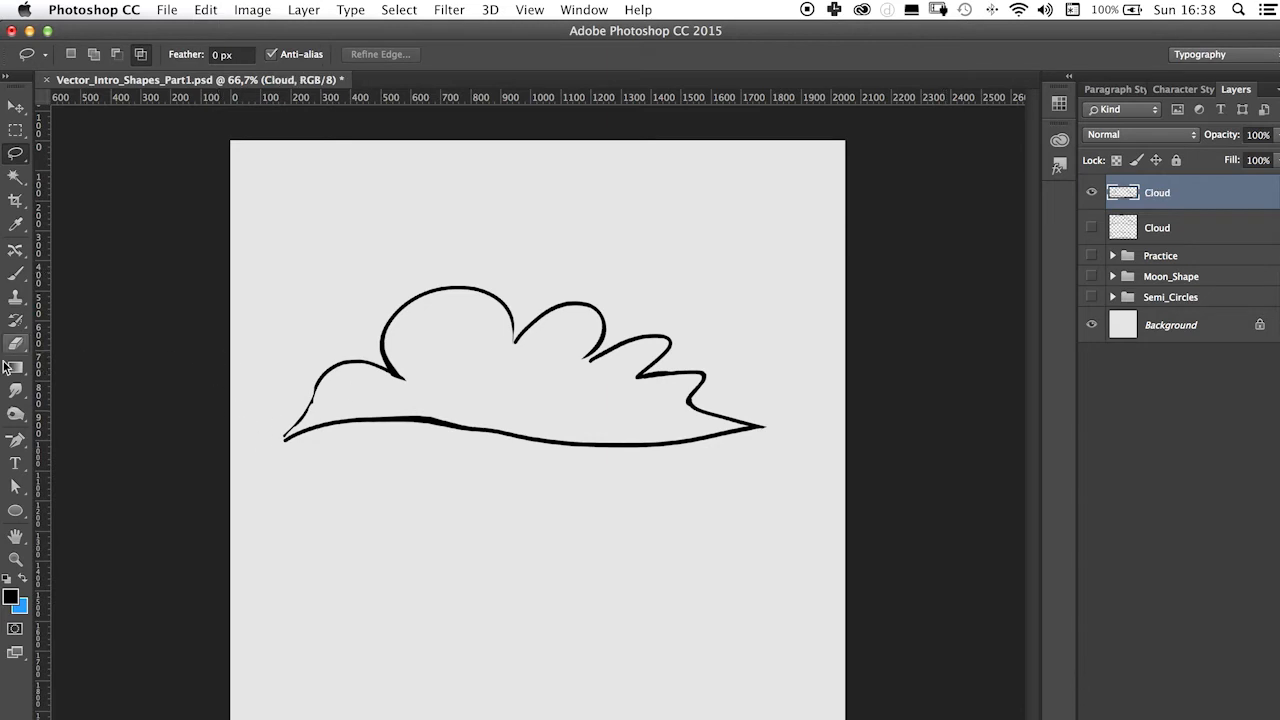
- Start a Pen tool shape at the cloud's left tip and add a curved anchor point up the left slope
left_click_drag(15, 440, 60, 432)
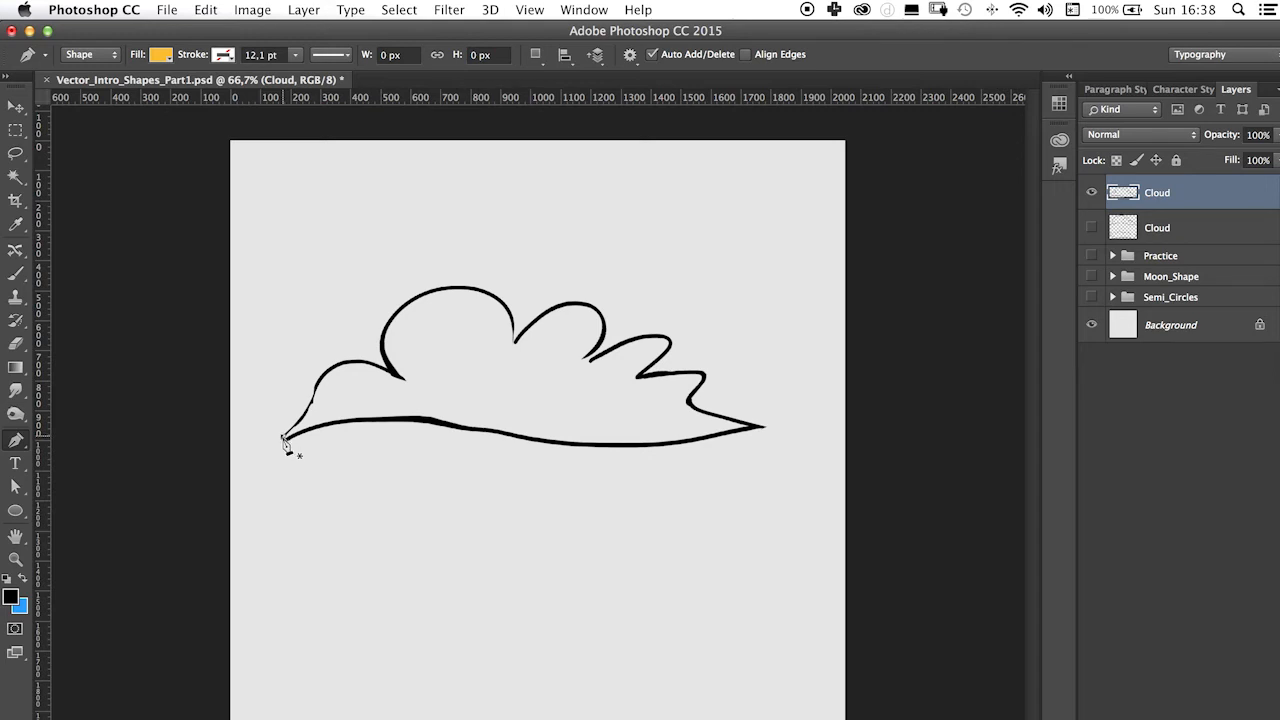
left_click(283, 438)
left_click(316, 387)
left_click_drag(322, 377, 326, 364)
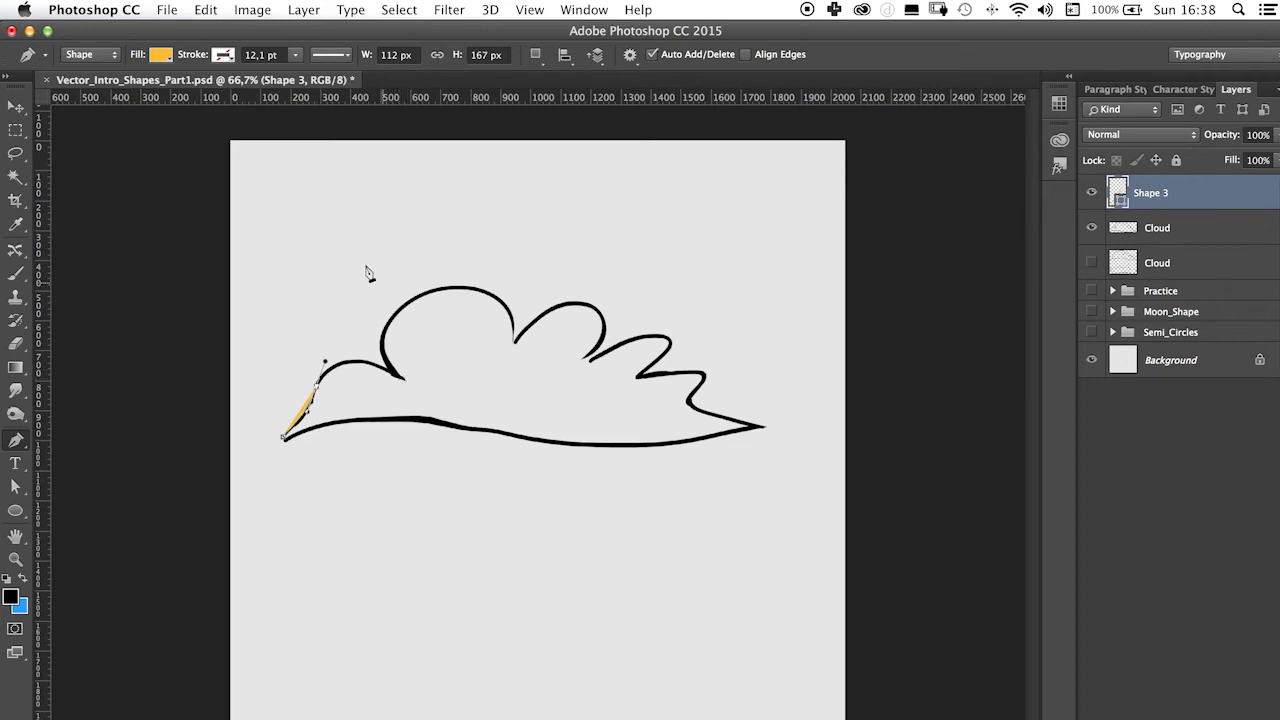
- Fill the new shape with gray and lower its layer opacity to 44%
left_click(162, 56)
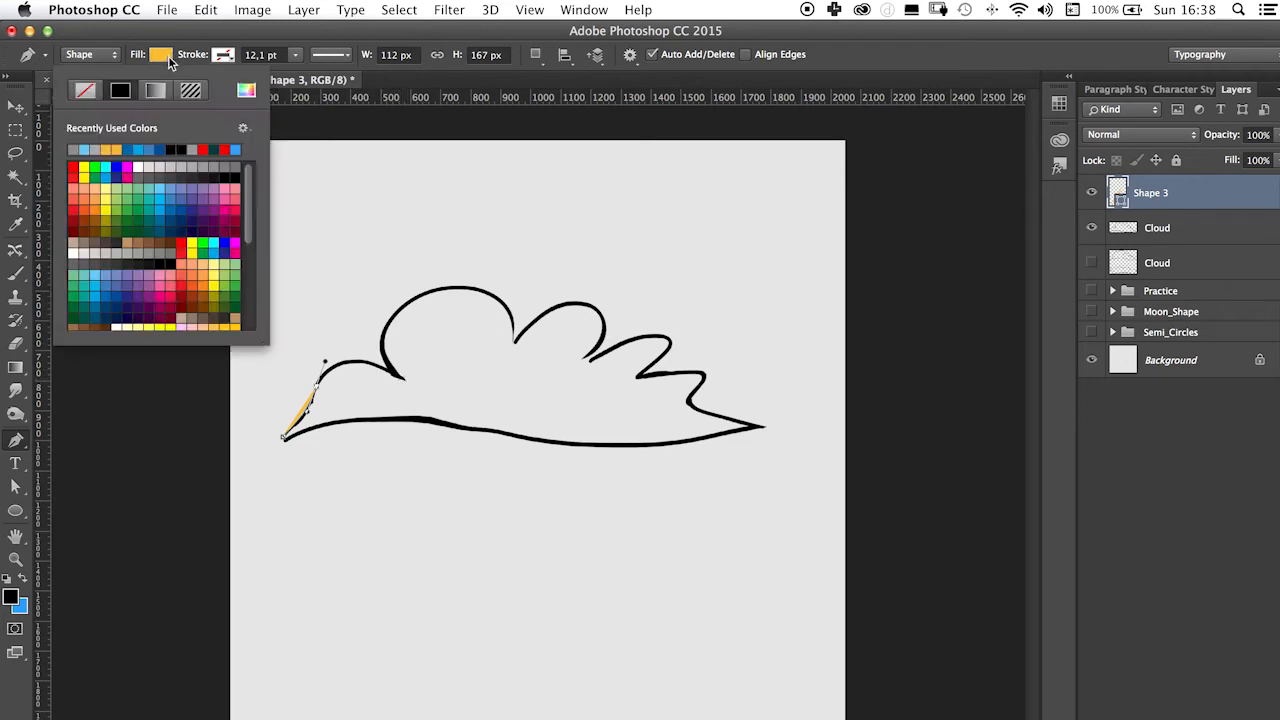
left_click(165, 253)
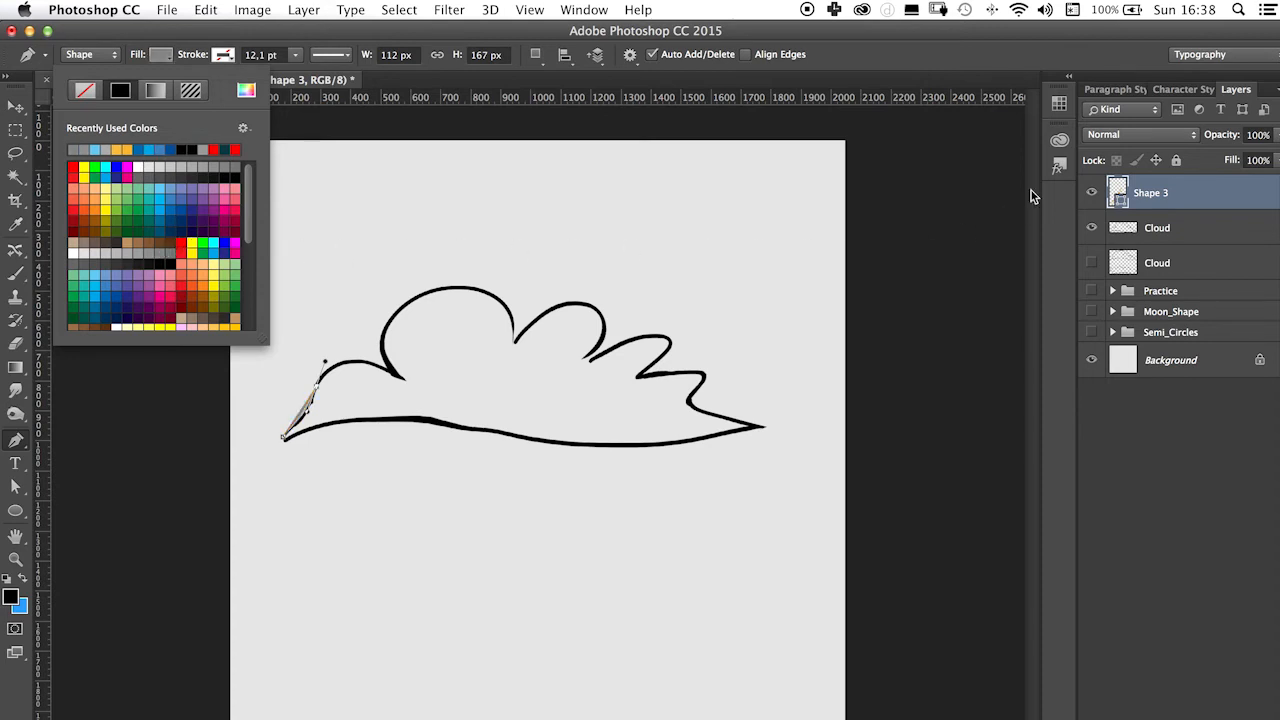
left_click(1224, 142)
left_click_drag(1224, 142, 1275, 139)
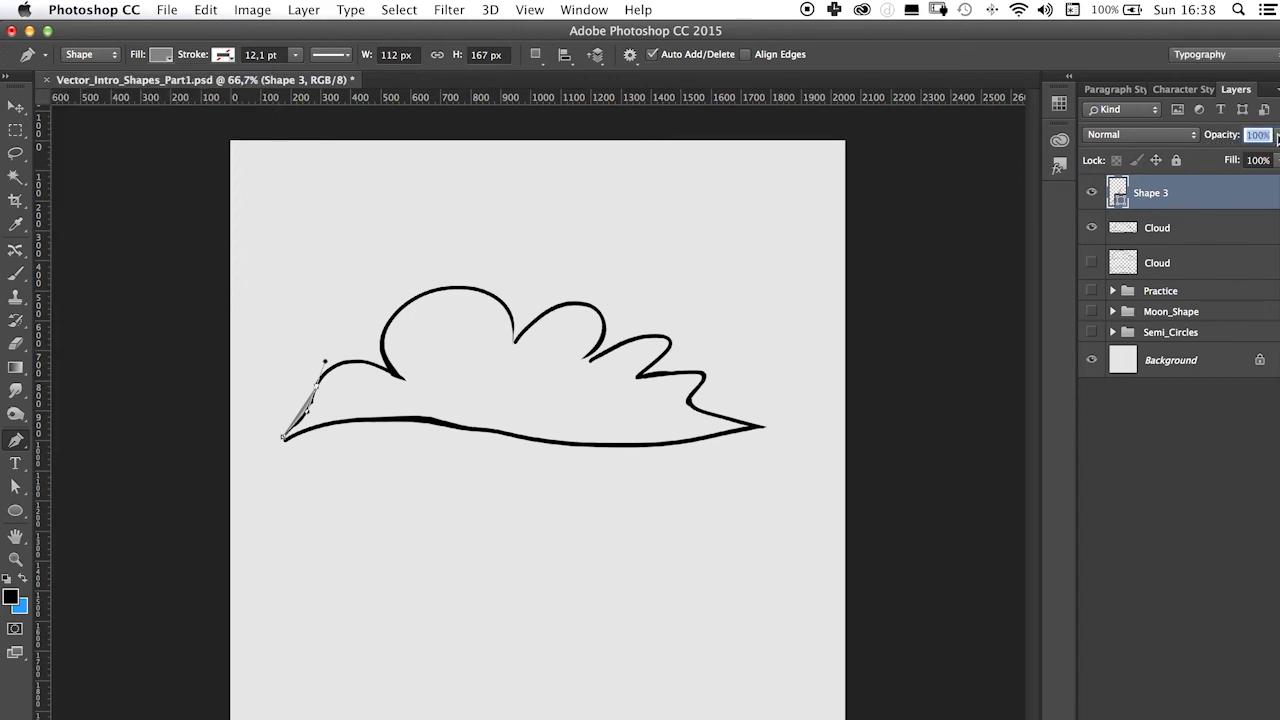
left_click(1277, 136)
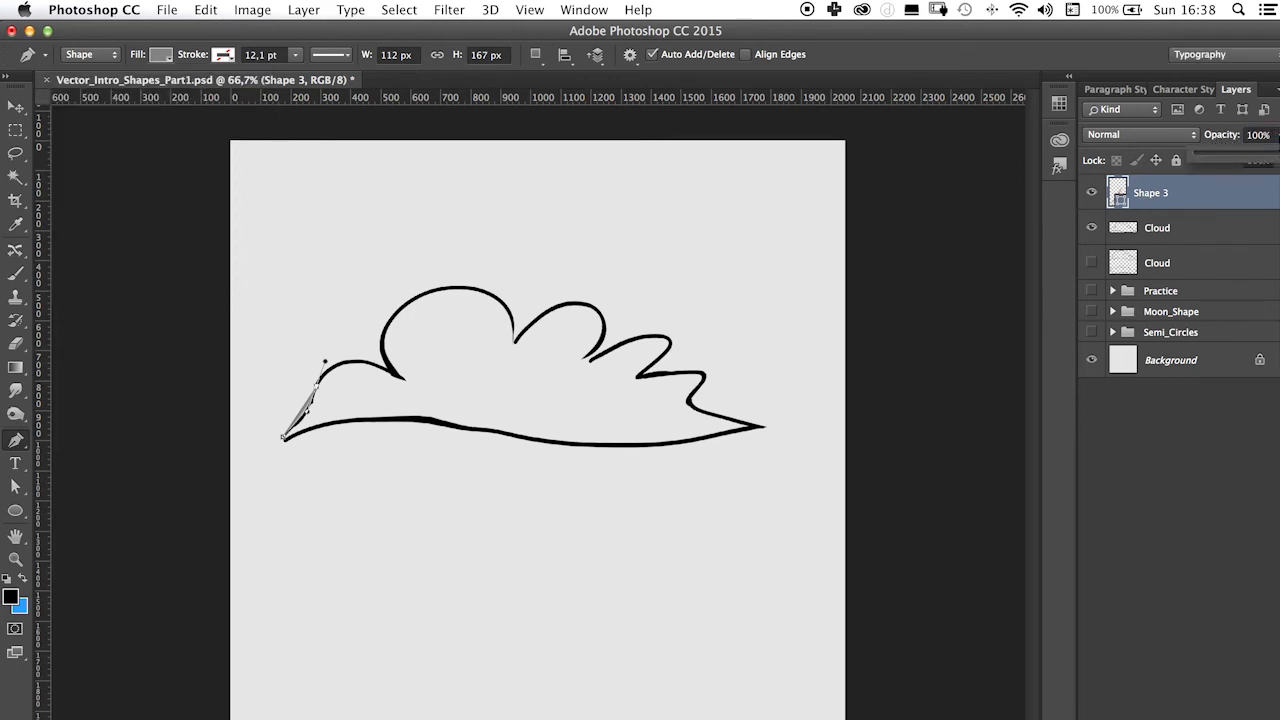
left_click_drag(1268, 160, 1234, 155)
- Trace the remaining puffs, tail and base with curved anchor points and close the cloud shape at the left tip, about 1627 px wide
left_click_drag(401, 380, 426, 406)
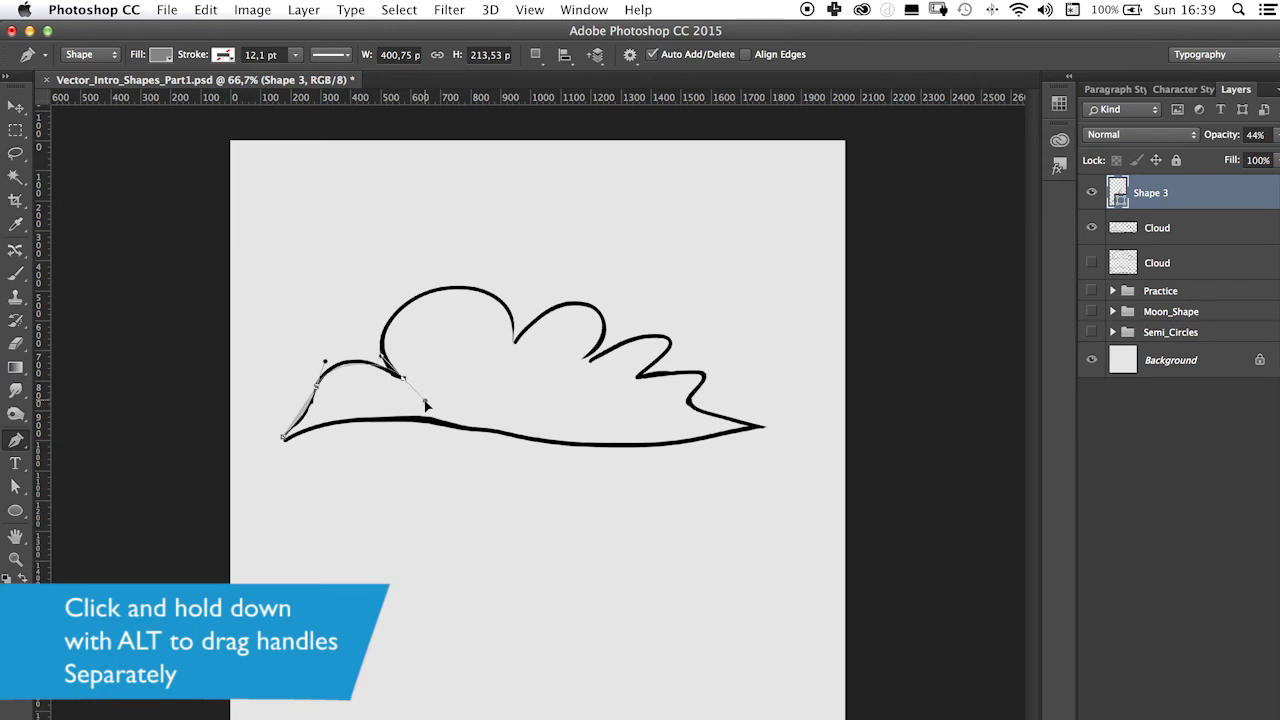
left_click_drag(426, 404, 427, 405)
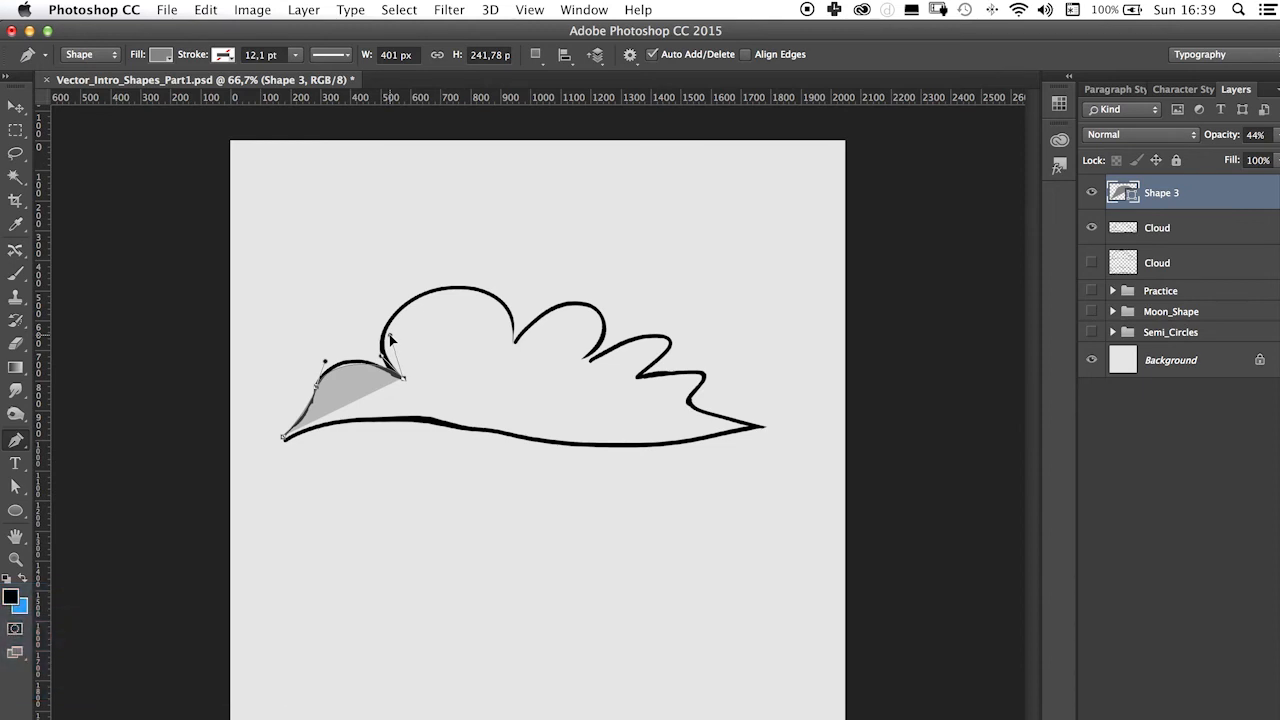
left_click_drag(513, 340, 565, 302)
left_click_drag(465, 230, 505, 265)
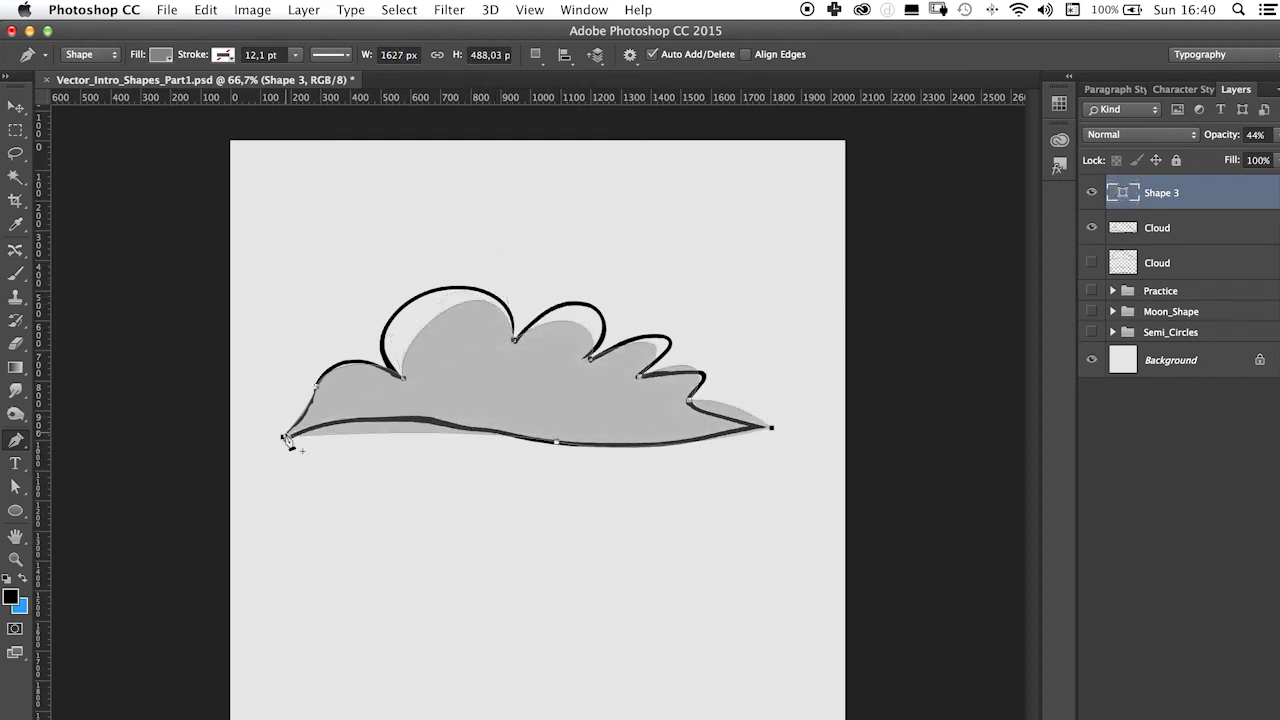
left_click_drag(285, 437, 368, 420)
left_click_drag(297, 404, 306, 421)
- Round off the large puff of the cloud shape by adjusting the direction handles at both of its ends
left_click(408, 382)
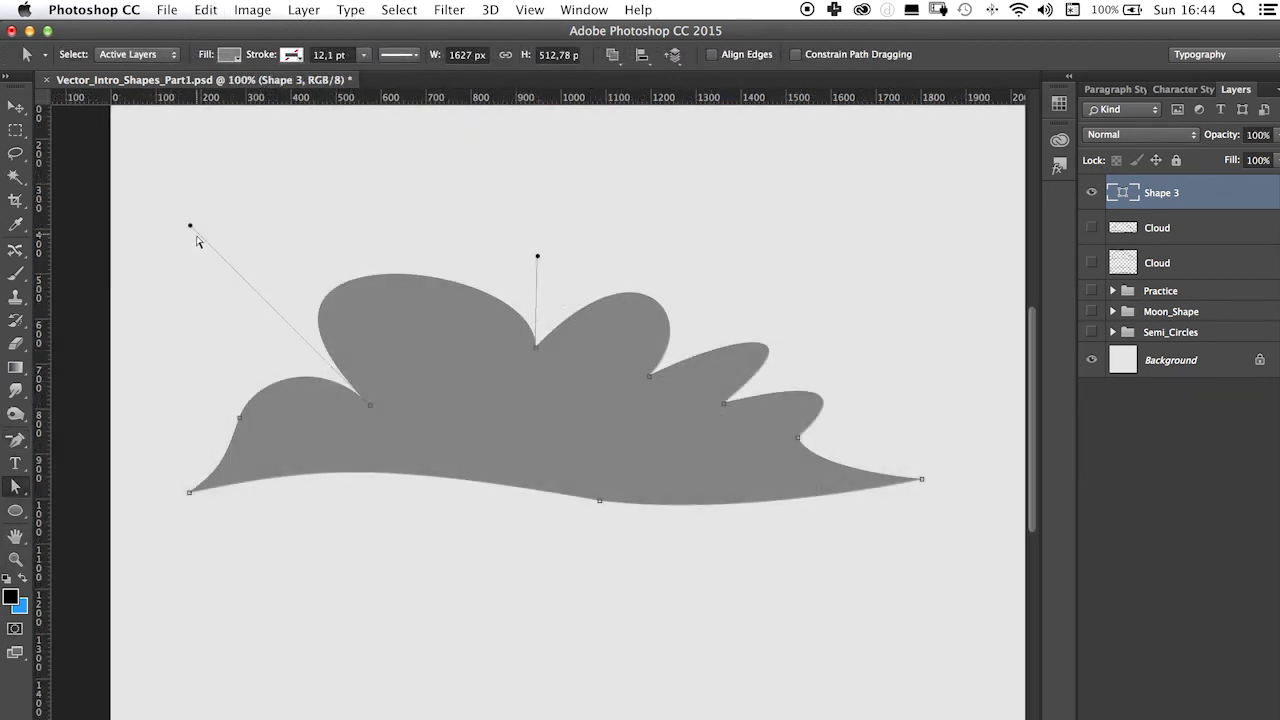
left_click_drag(190, 225, 244, 268)
left_click_drag(267, 272, 261, 266)
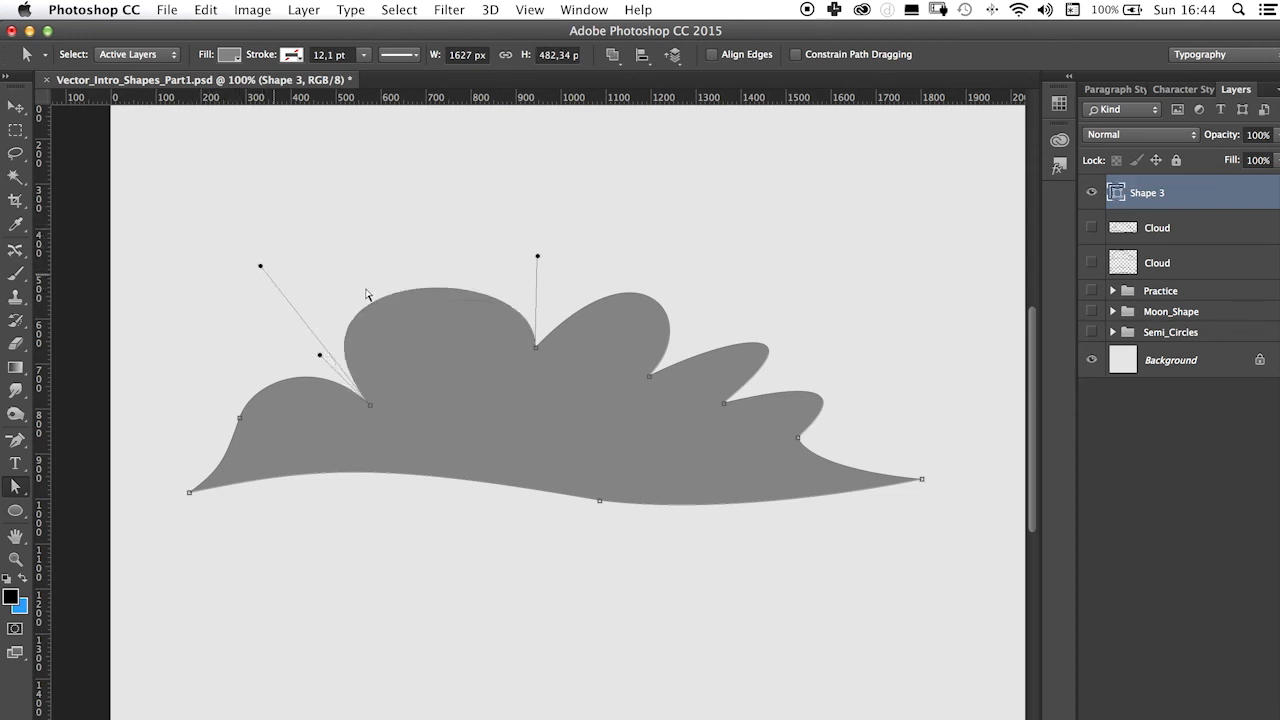
left_click_drag(537, 256, 504, 253)
left_click(800, 172)
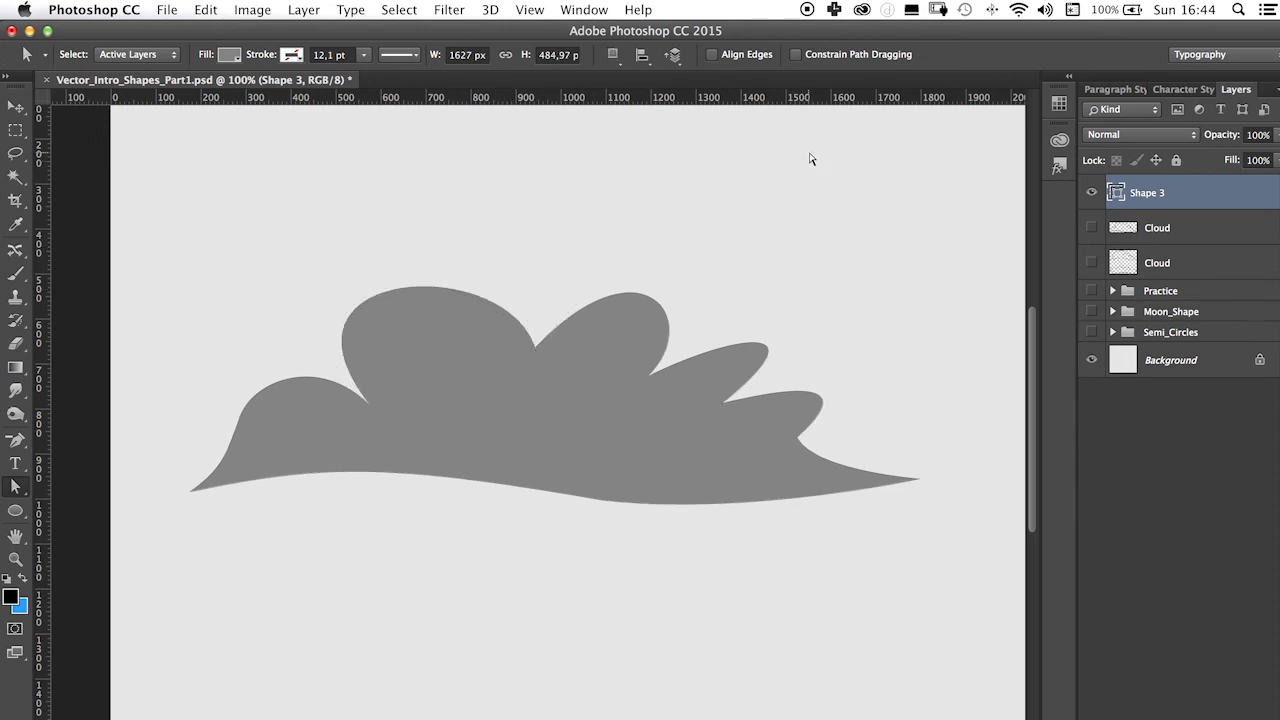
- Refine the large puff by moving its left base anchor up and shortening its handle, and reshape the neighbouring puff's curve
left_click(388, 374)
left_click(372, 408)
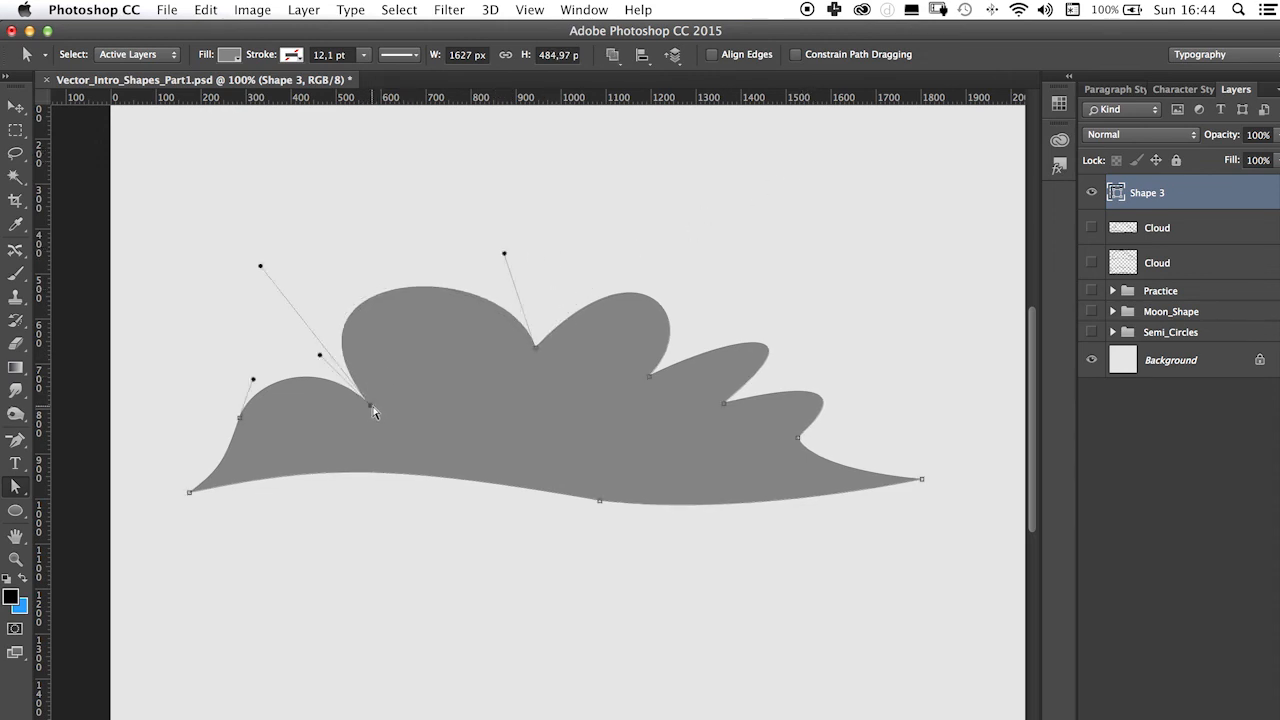
left_click_drag(260, 266, 296, 286)
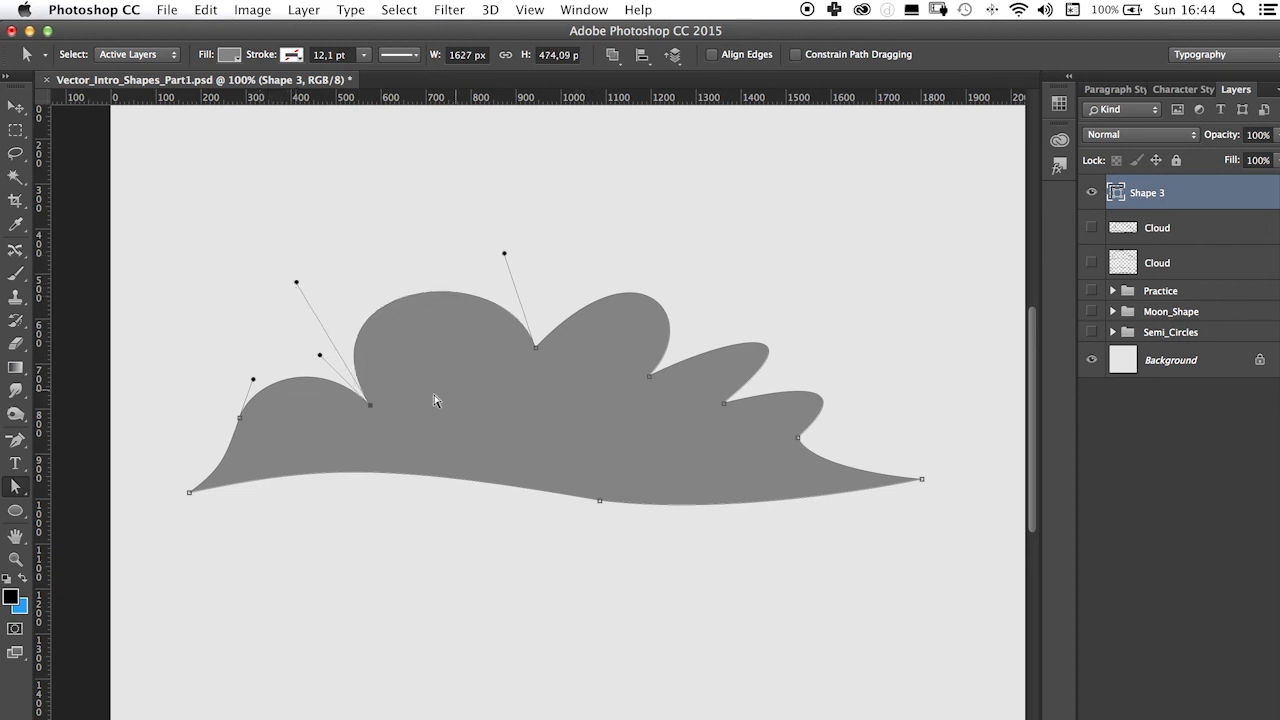
left_click_drag(370, 406, 357, 393)
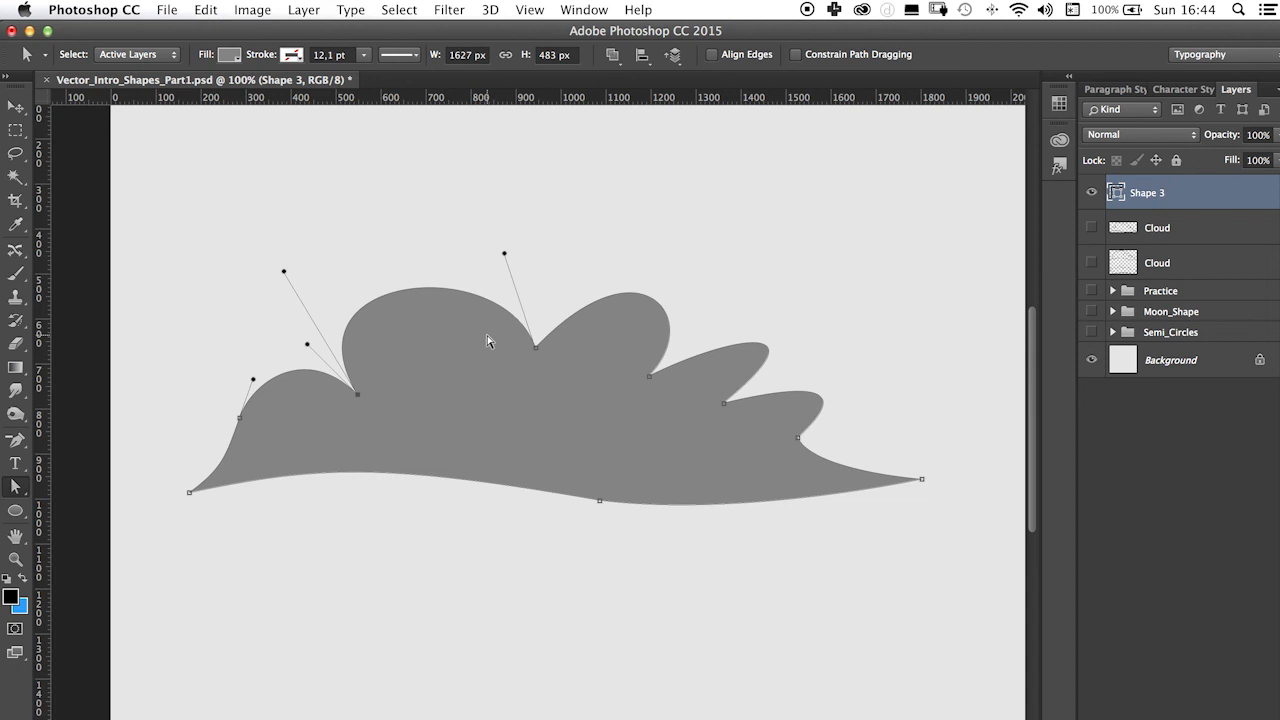
left_click_drag(284, 272, 303, 301)
left_click(536, 348)
left_click_drag(641, 246, 617, 269)
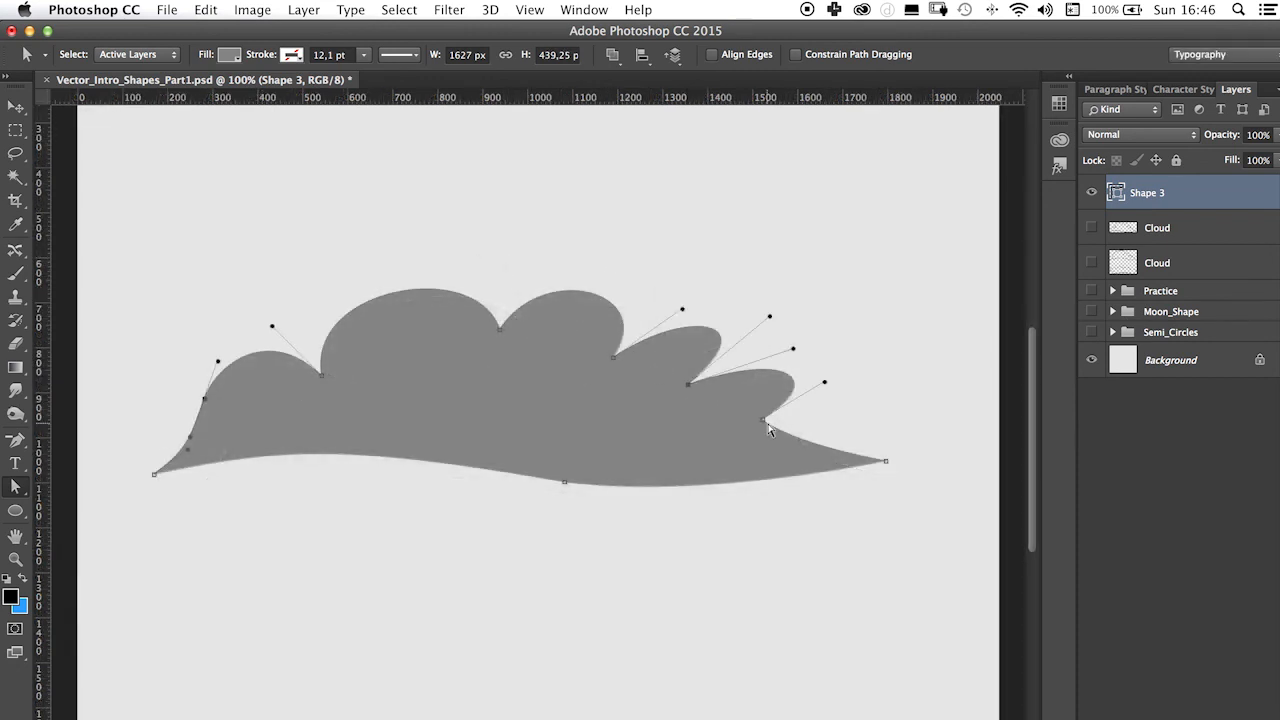
- Select the anchor points at the puff junctions, both tips and the base together to examine their direction handles
left_click(614, 360)
left_click(501, 331, "shift")
left_click(321, 376, "shift")
left_click(155, 475, "shift")
left_click(565, 482, "shift")
left_click(886, 462, "shift")
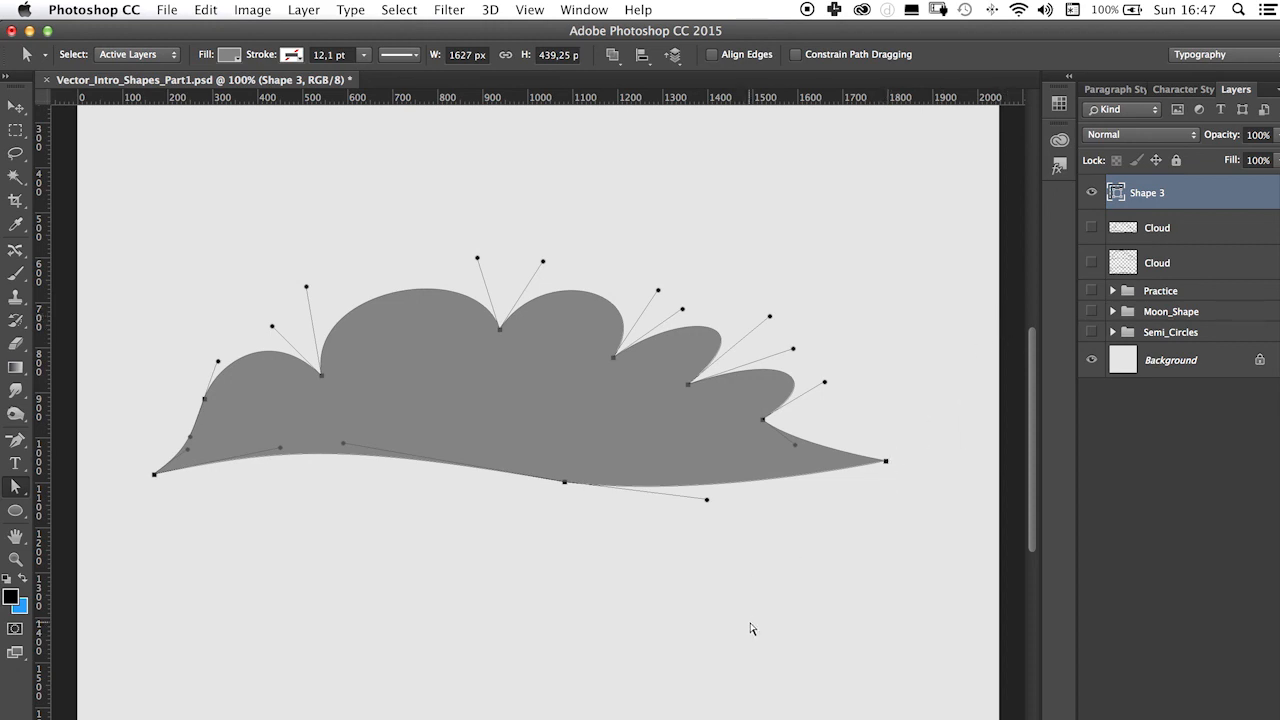